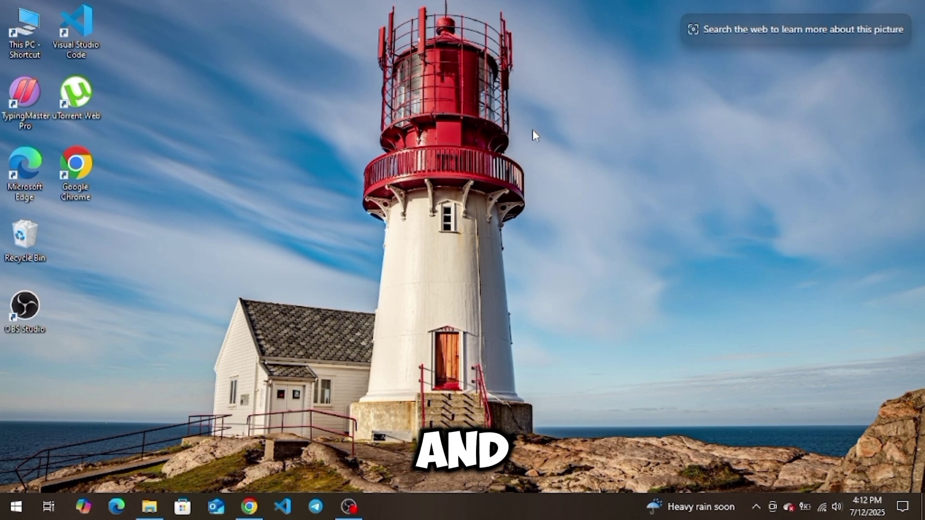
# - Download the Kali 2025.2 x86_64 live boot image from the Live Boot section of Get Kali
pyautogui.click(250, 507)
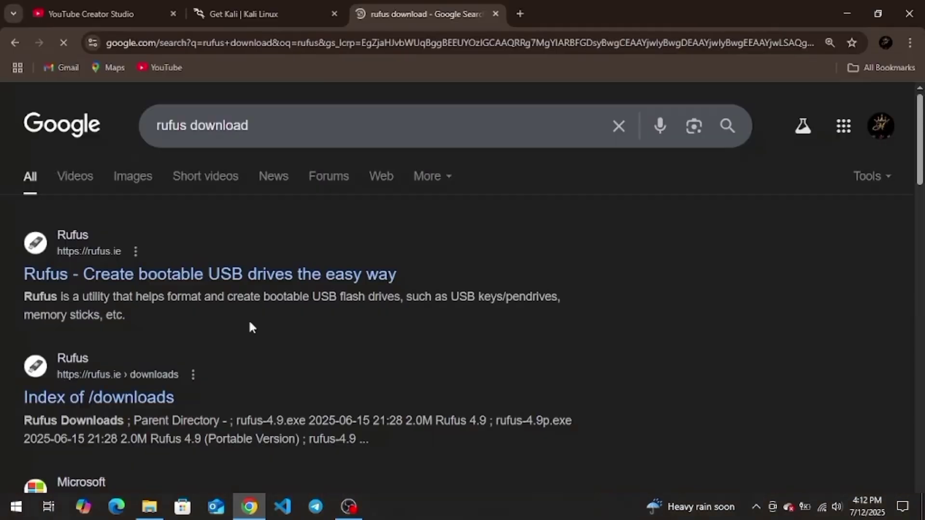
pyautogui.click(242, 15)
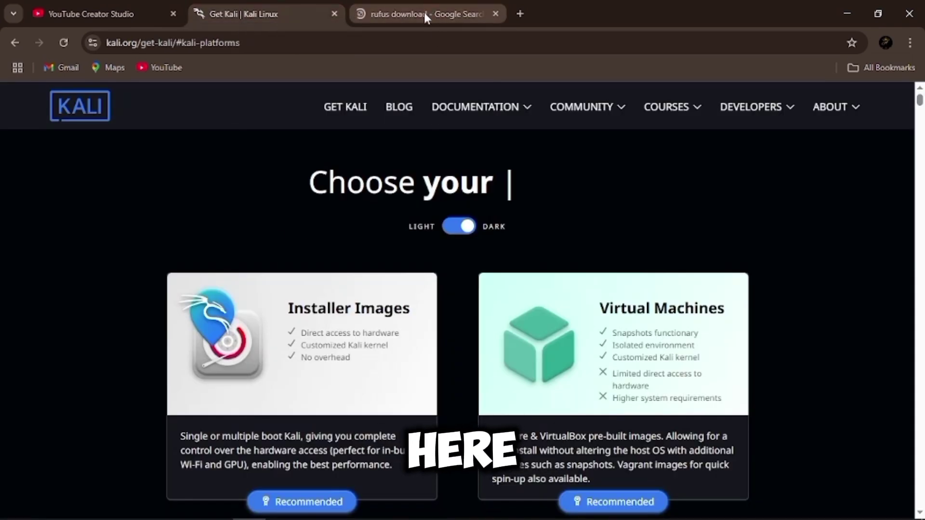
pyautogui.scroll(-1, 397, 254)
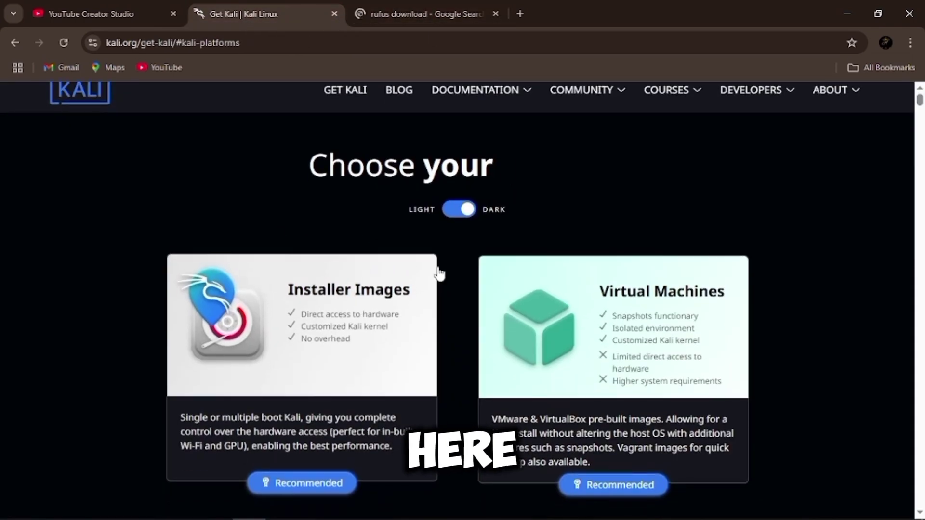
pyautogui.scroll(-10, 427, 261)
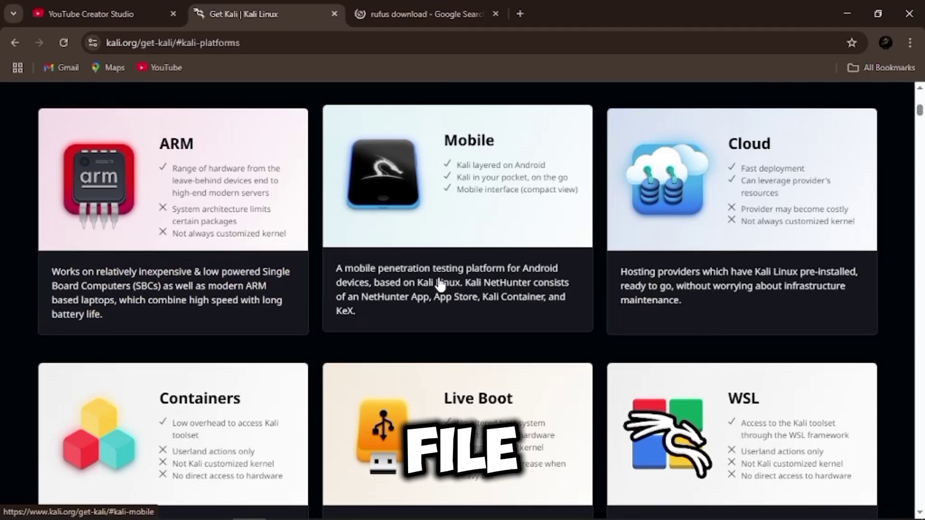
pyautogui.scroll(-1, 442, 294)
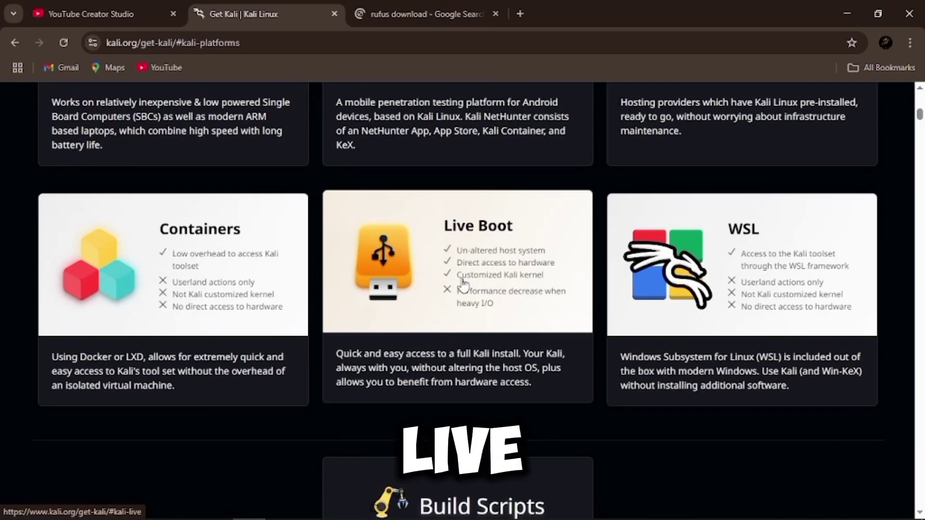
pyautogui.click(379, 293)
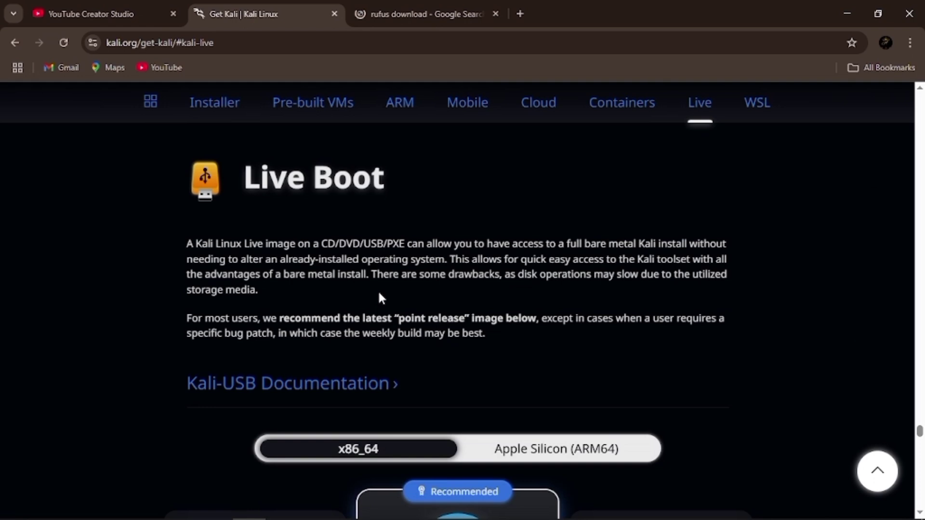
pyautogui.scroll(-6, 464, 301)
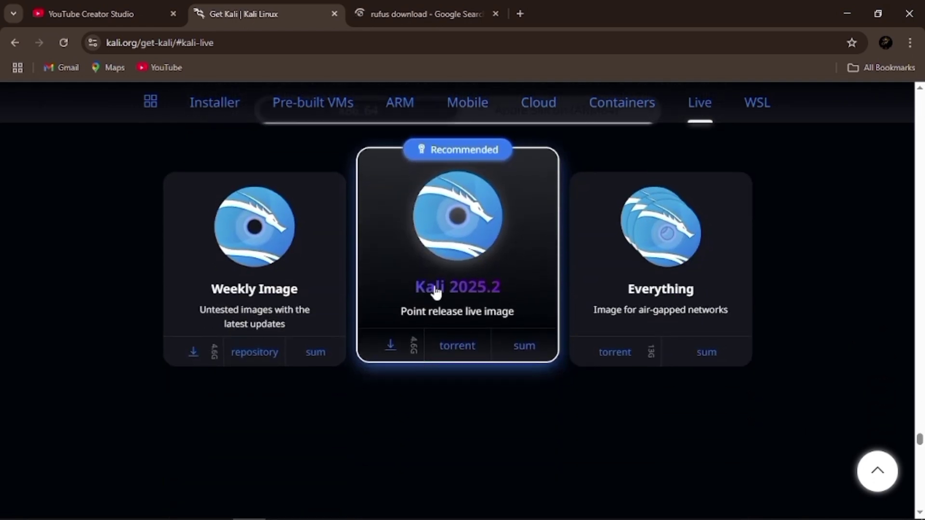
pyautogui.click(390, 347)
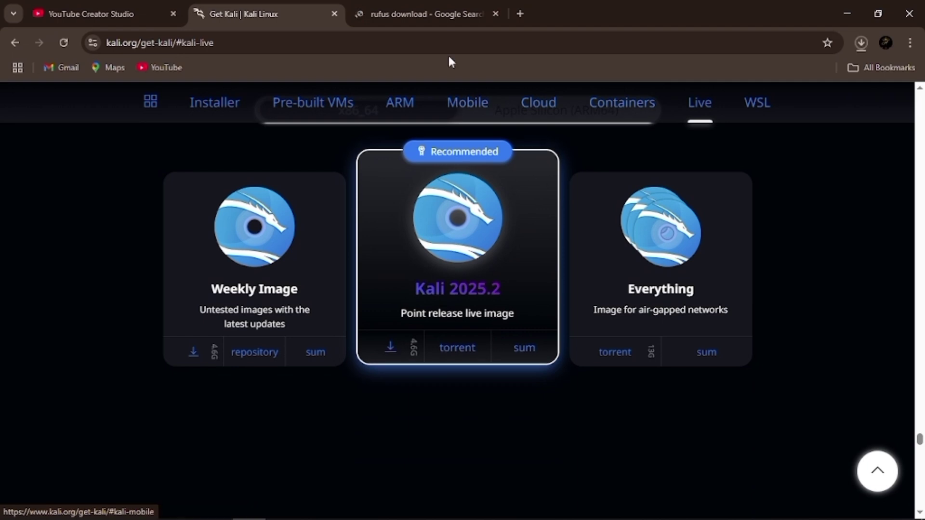
# - Open the Rufus page on Softonic from the search results, then minimize Chrome
pyautogui.click(415, 8)
pyautogui.click(149, 275)
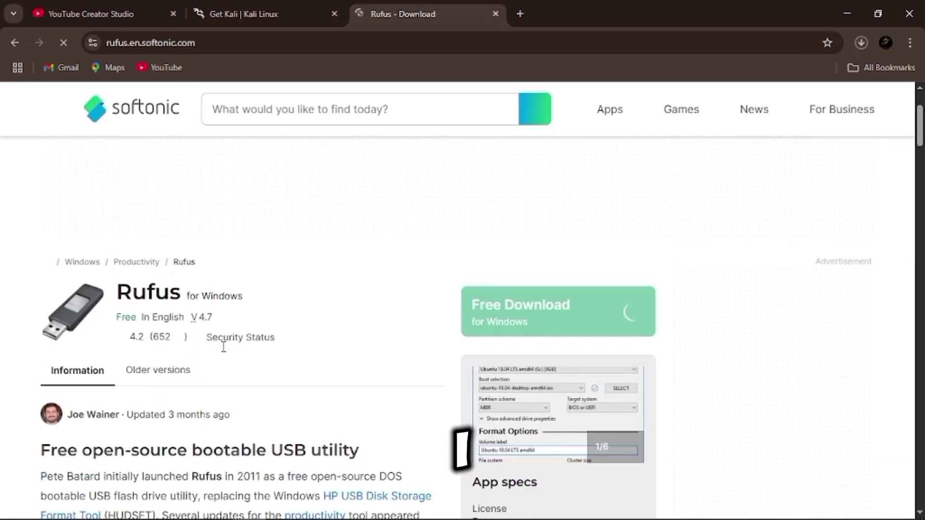
pyautogui.scroll(-2, 88, 270)
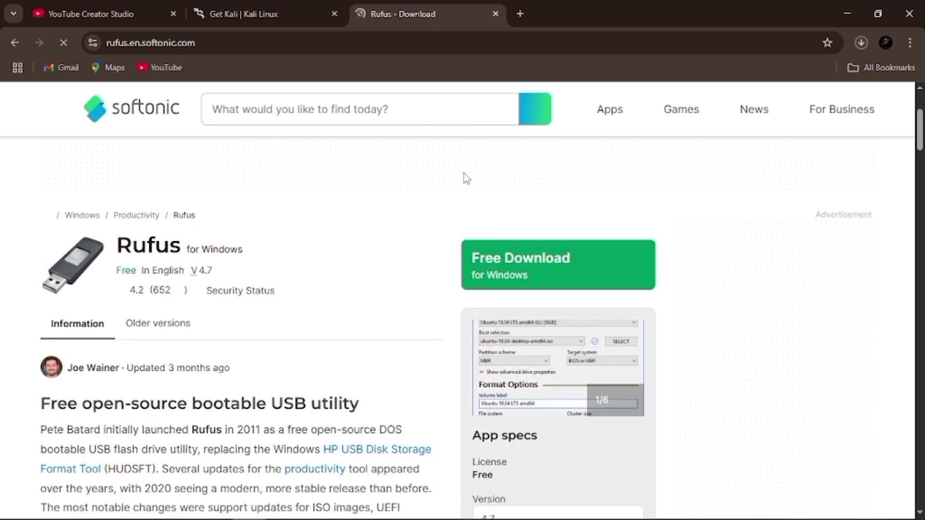
pyautogui.click(844, 13)
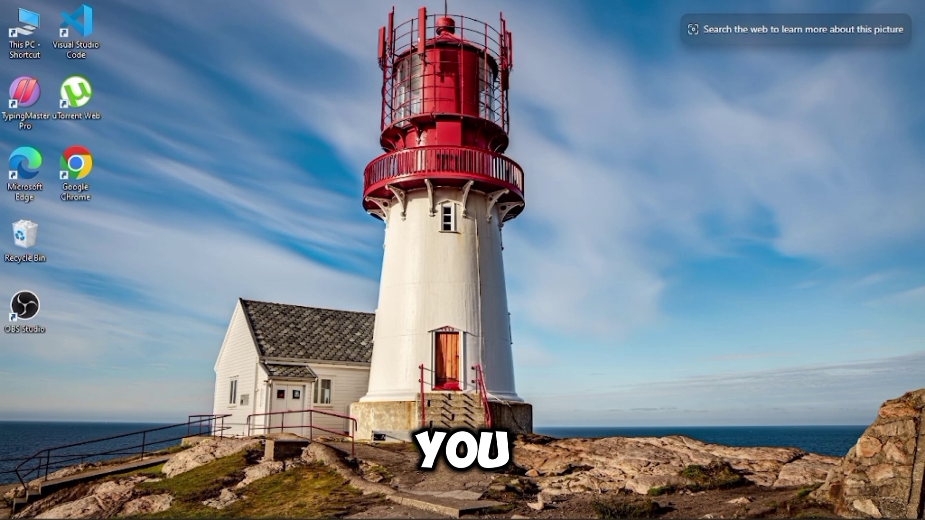
# - Launch rufus-4.6 from the Downloads folder in File Explorer
pyautogui.click(149, 504)
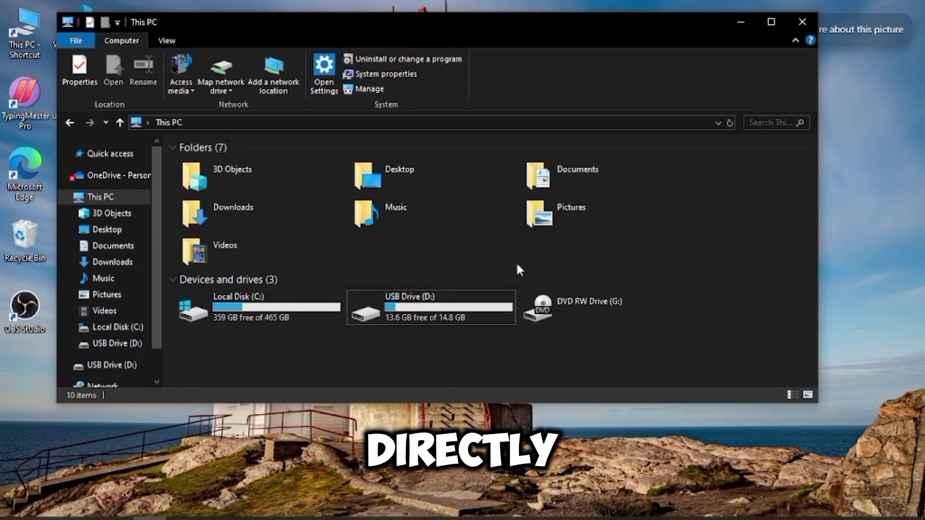
pyautogui.click(120, 264)
pyautogui.scroll(-10, 289, 236)
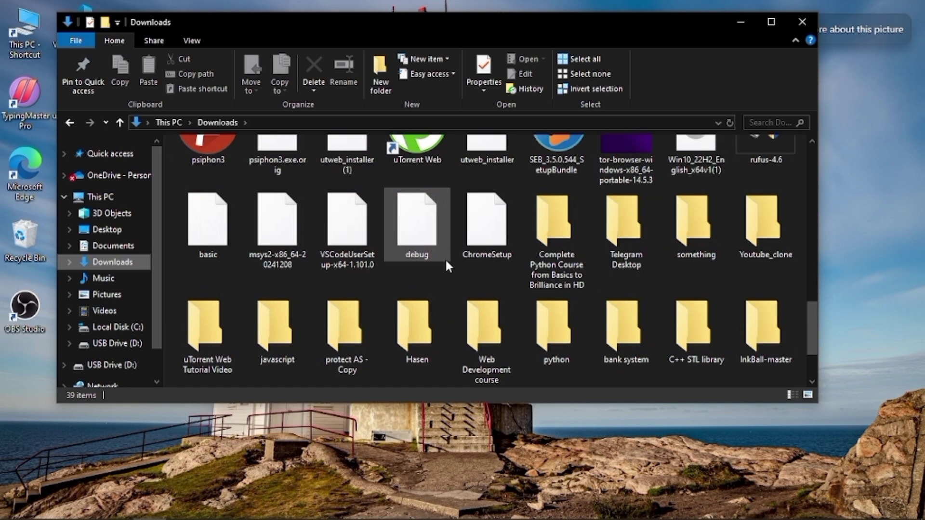
pyautogui.scroll(1, 501, 269)
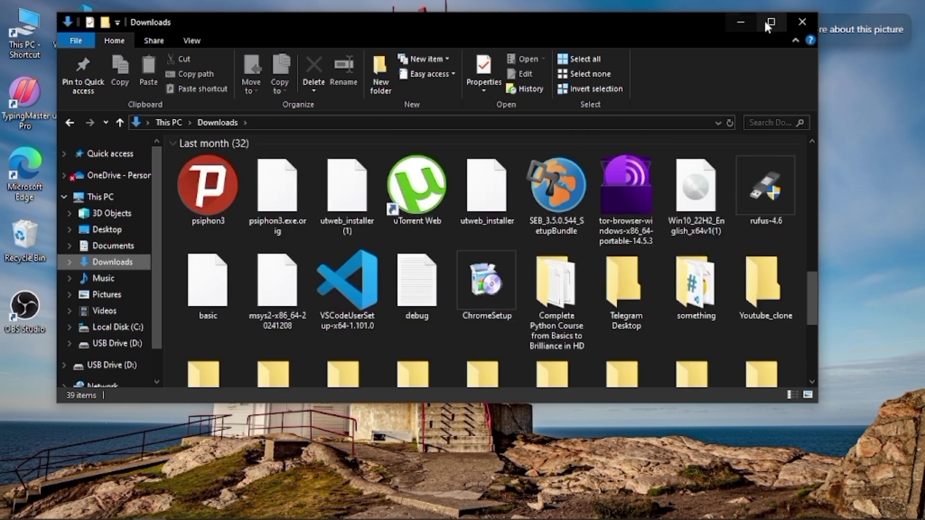
pyautogui.click(765, 191)
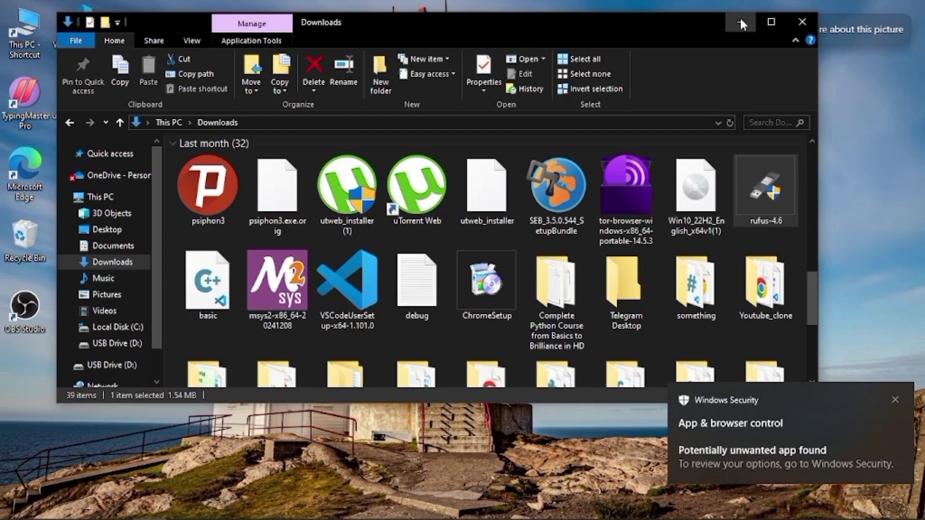
pyautogui.click(740, 21)
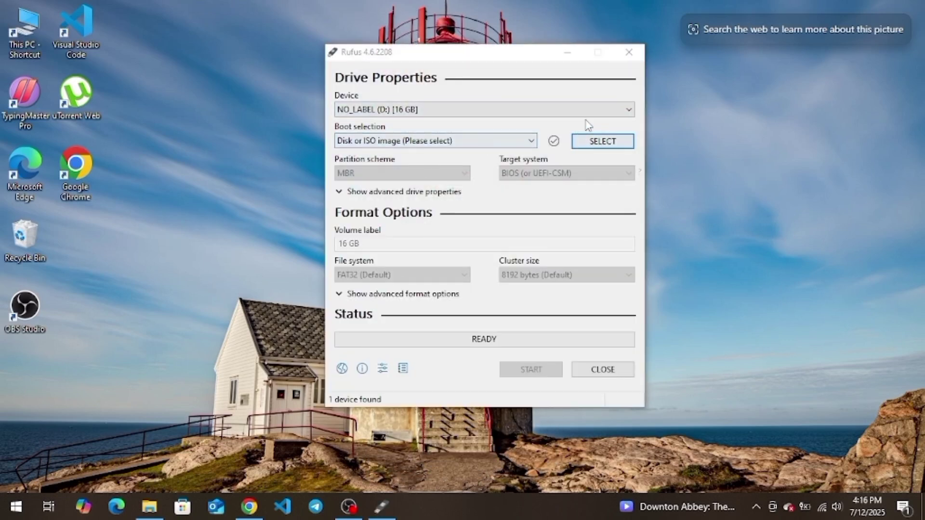
# - Target the 16 GB USB drive with 'Disk or ISO image' as the boot selection
pyautogui.click(612, 112)
pyautogui.click(554, 120)
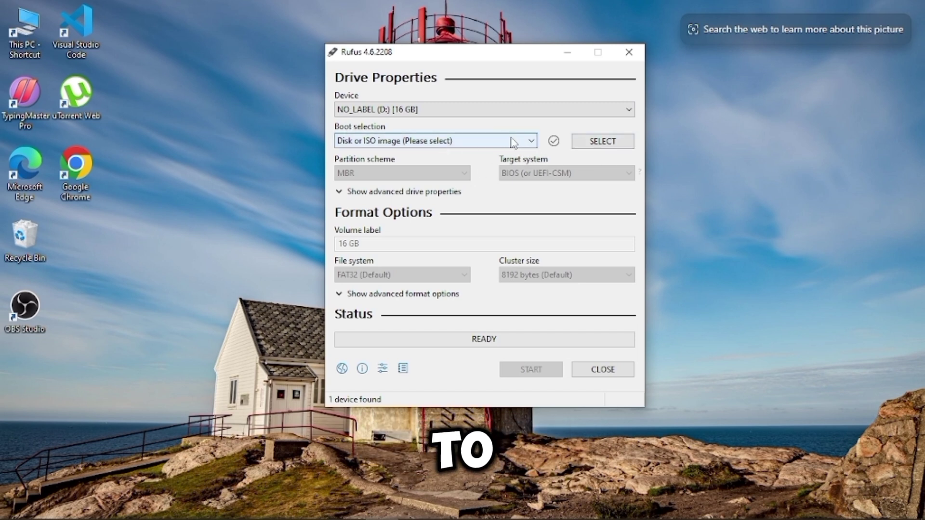
pyautogui.click(513, 143)
pyautogui.click(478, 149)
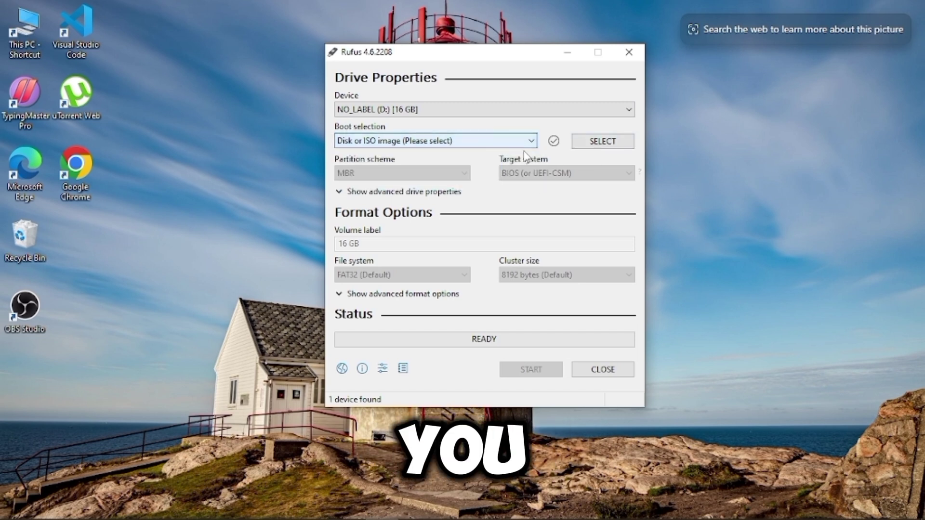
# - Load kali-linux-2025.2-live-amd64.iso, keeping MBR and the volume label Kali Live
pyautogui.click(597, 145)
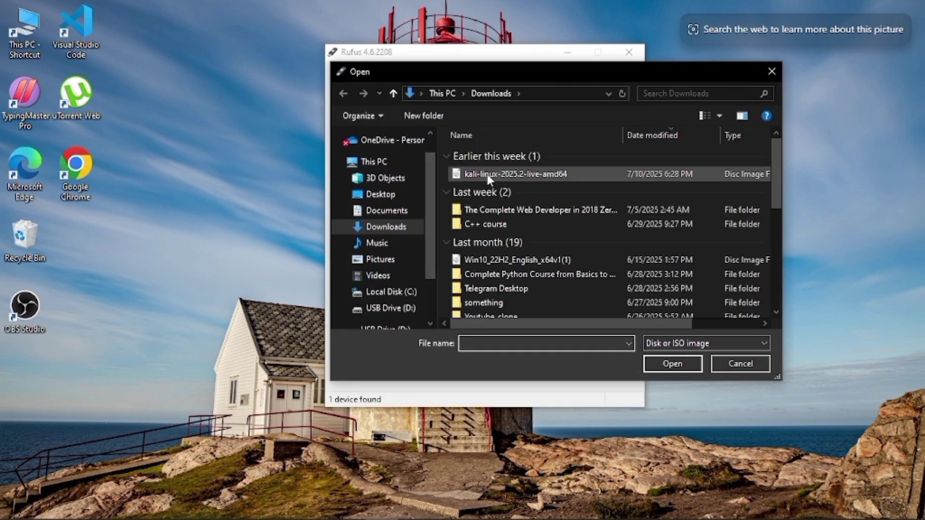
pyautogui.click(501, 173)
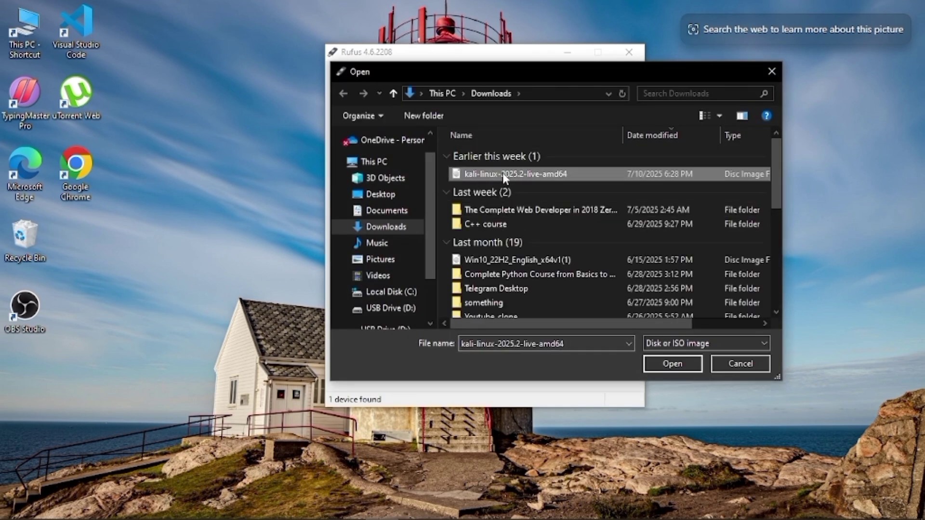
pyautogui.click(663, 364)
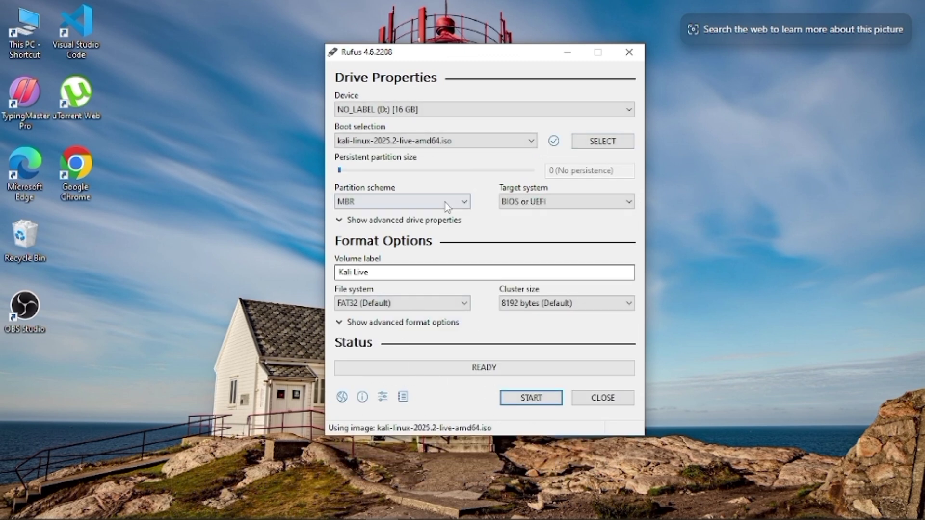
pyautogui.click(420, 205)
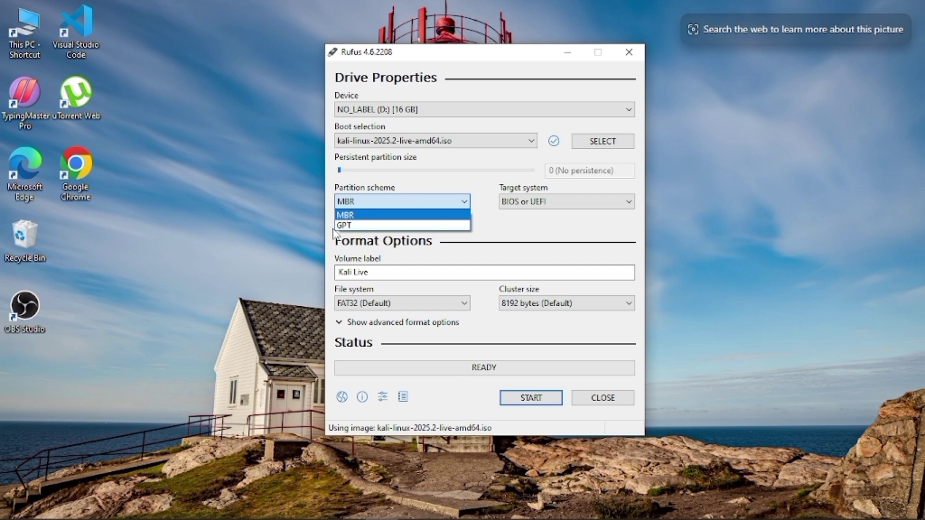
pyautogui.click(327, 206)
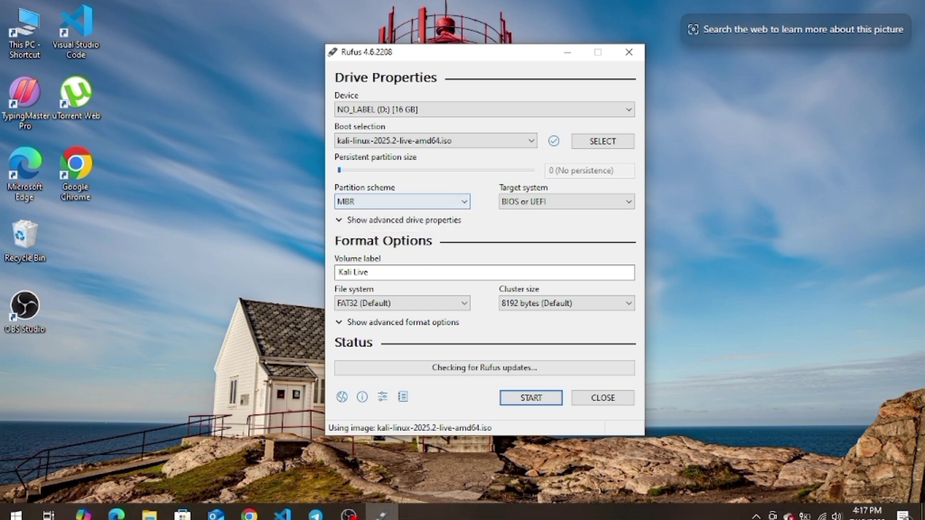
pyautogui.click(183, 348)
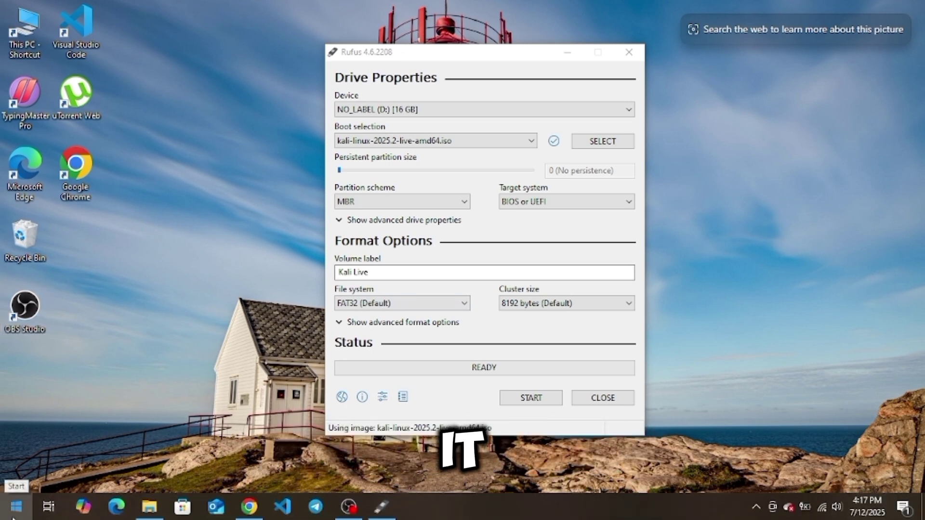
pyautogui.click(16, 505)
pyautogui.click(97, 396)
pyautogui.write('disk manage')
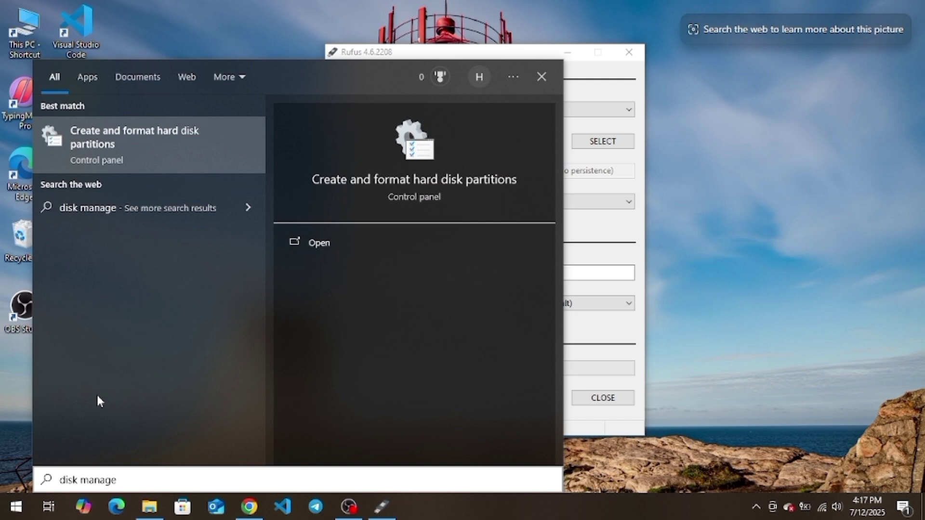
pyautogui.write('ment')
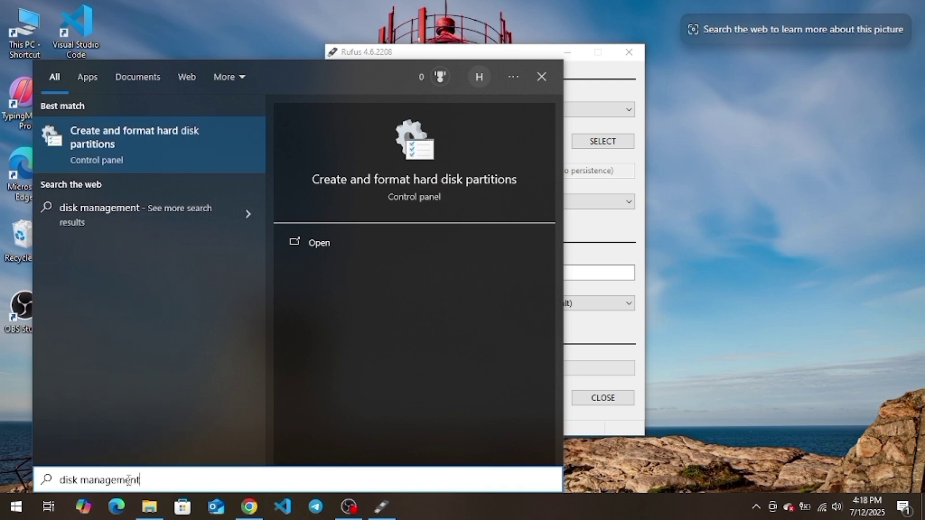
pyautogui.click(320, 243)
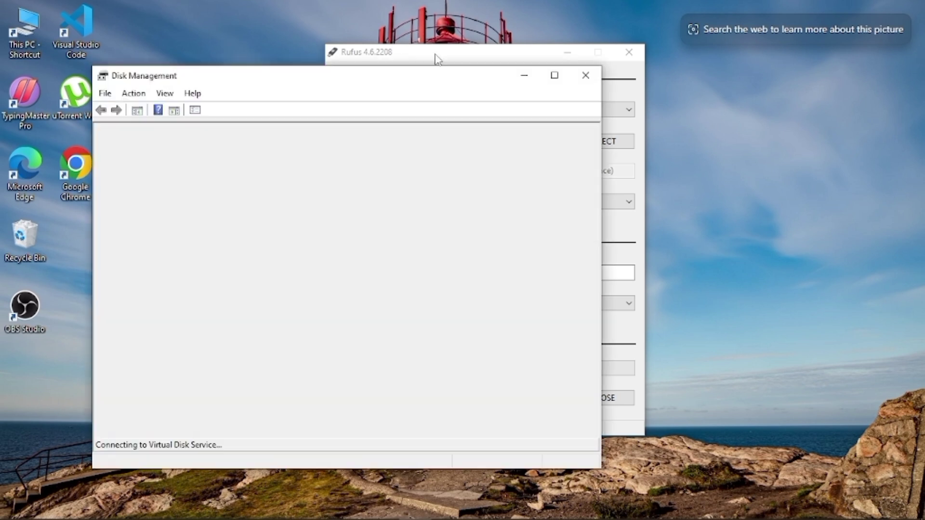
pyautogui.moveTo(437, 58); pyautogui.dragTo(663, 76)
pyautogui.moveTo(458, 66); pyautogui.dragTo(378, 52)
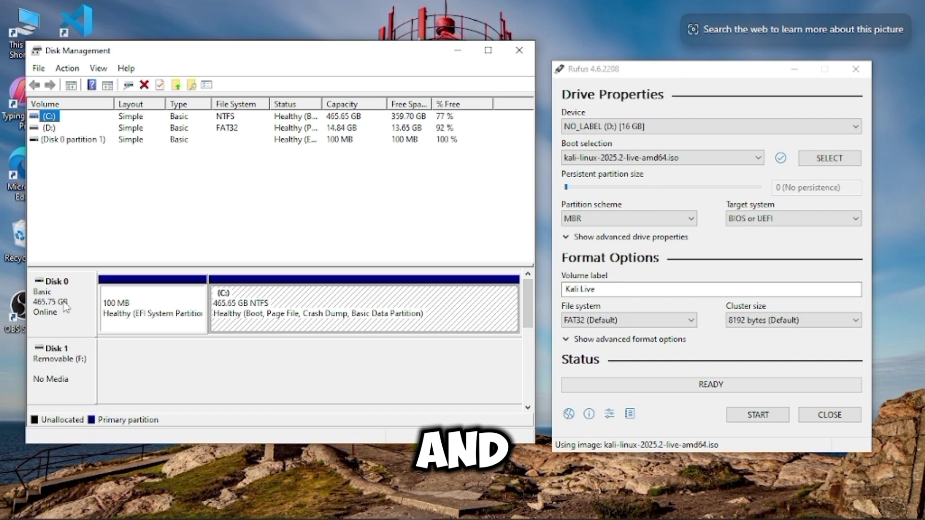
pyautogui.rightClick(58, 300)
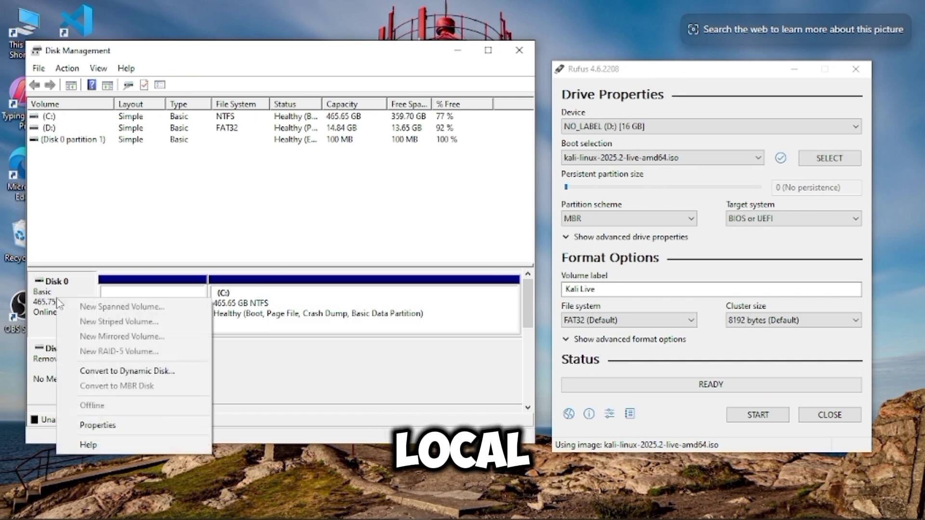
pyautogui.click(112, 426)
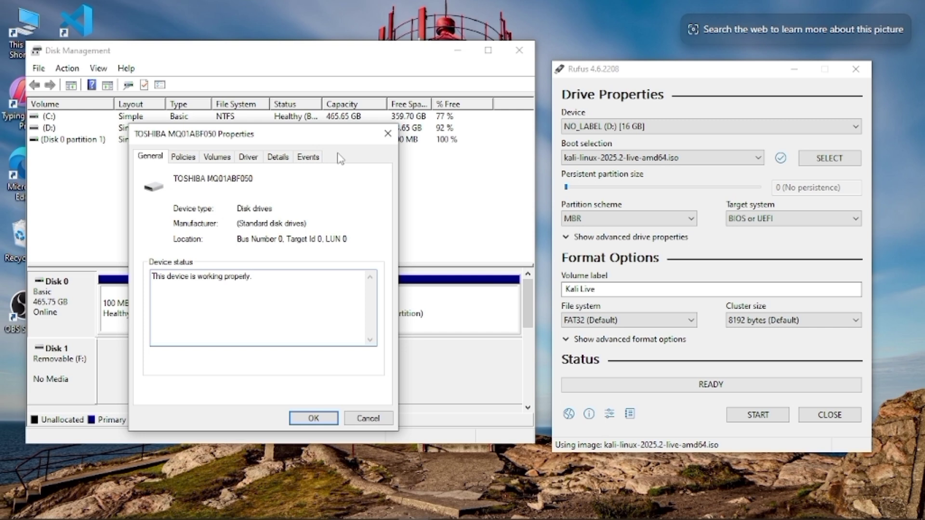
pyautogui.click(217, 157)
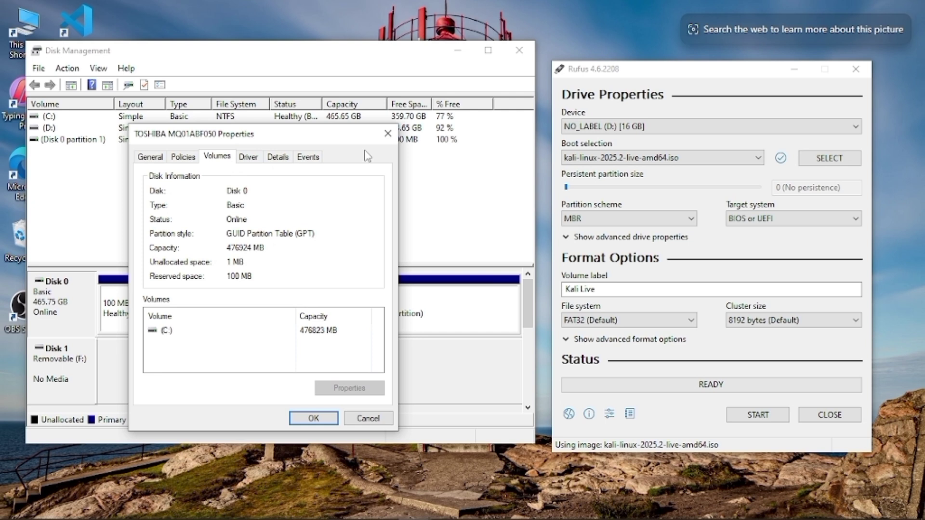
pyautogui.click(387, 135)
pyautogui.click(511, 50)
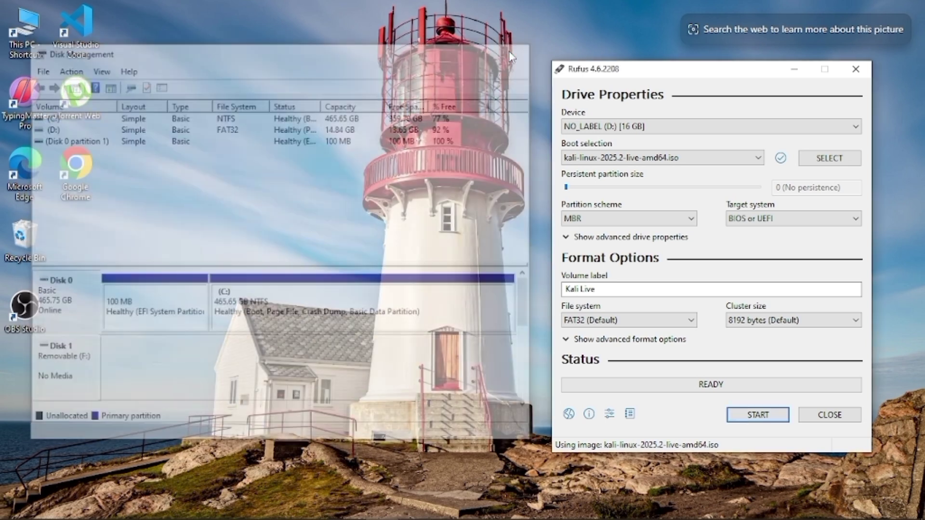
# - Switch the partition scheme to GPT and write in ISO Image mode, accepting the data-loss warning
pyautogui.moveTo(716, 68); pyautogui.dragTo(529, 44)
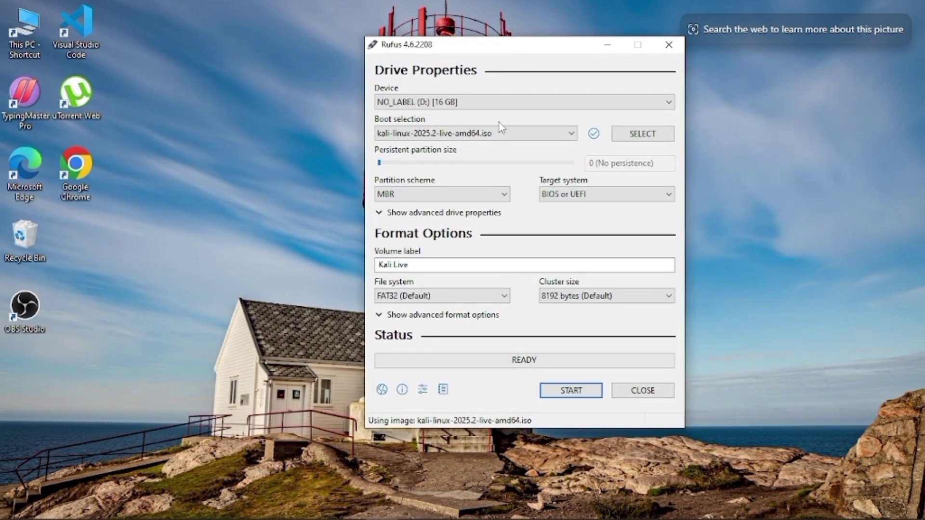
pyautogui.click(501, 194)
pyautogui.click(458, 219)
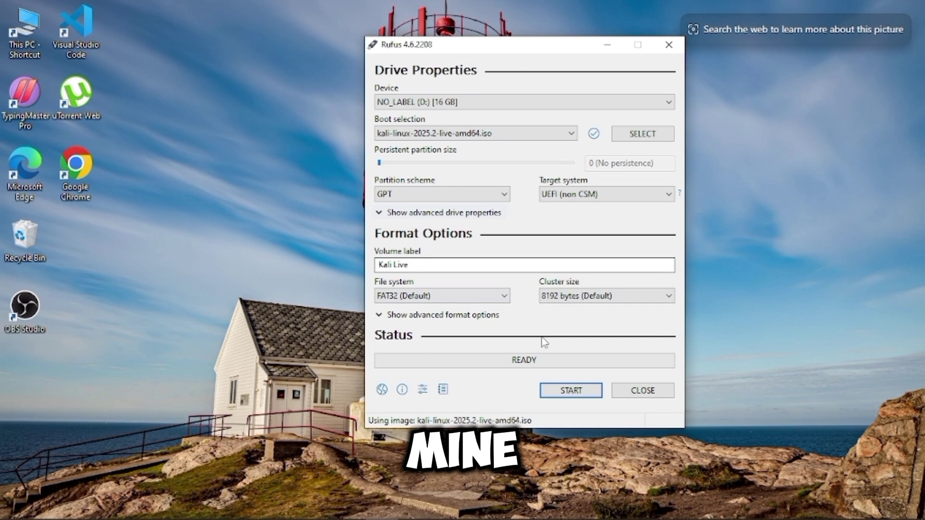
pyautogui.click(571, 389)
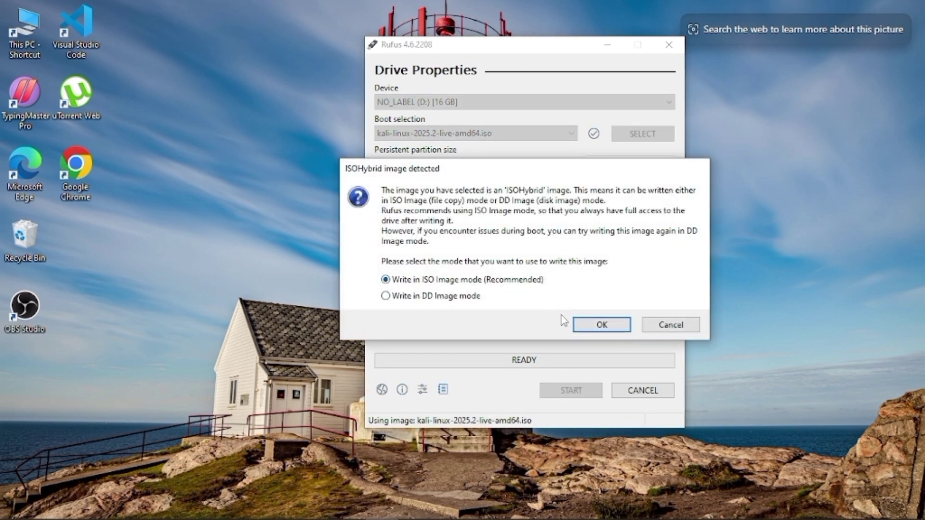
pyautogui.click(595, 326)
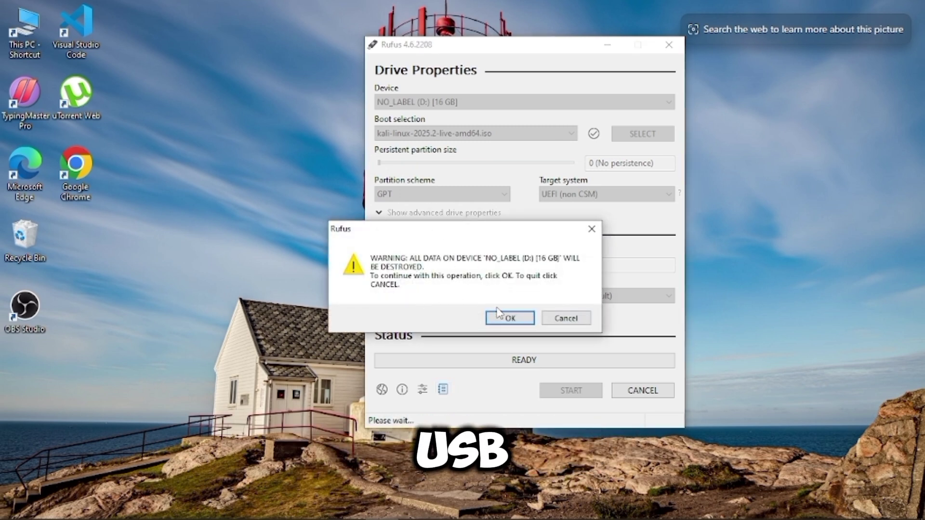
pyautogui.click(508, 319)
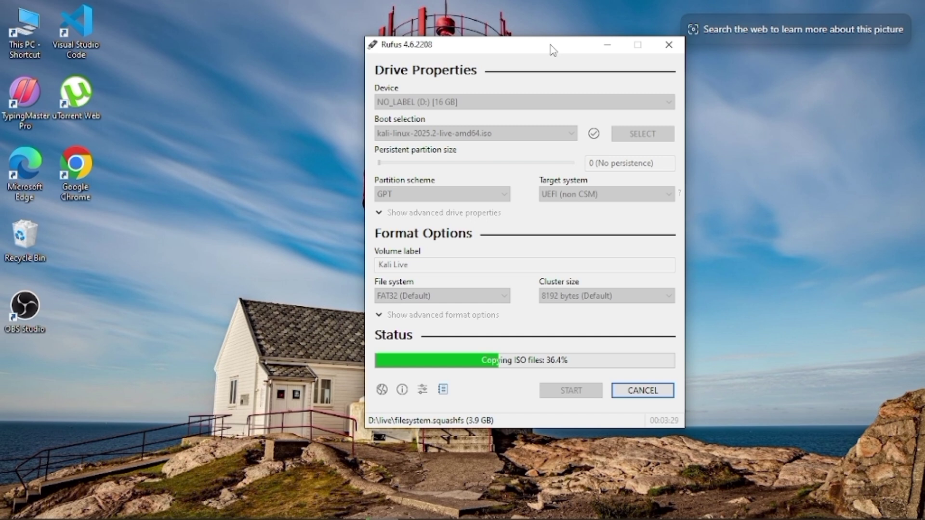
# - Wait for the Kali Live write to reach READY, refreshing the desktop, then close Rufus
pyautogui.click(728, 84)
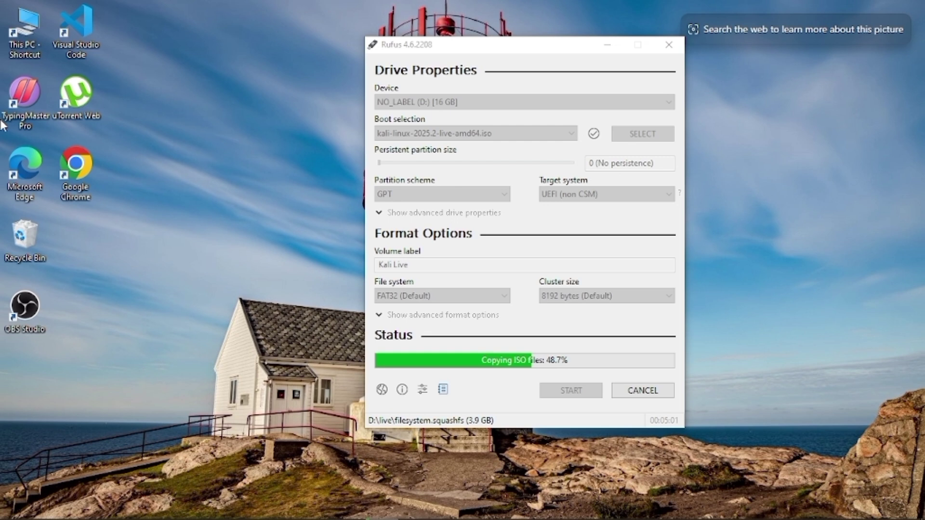
pyautogui.rightClick(770, 92)
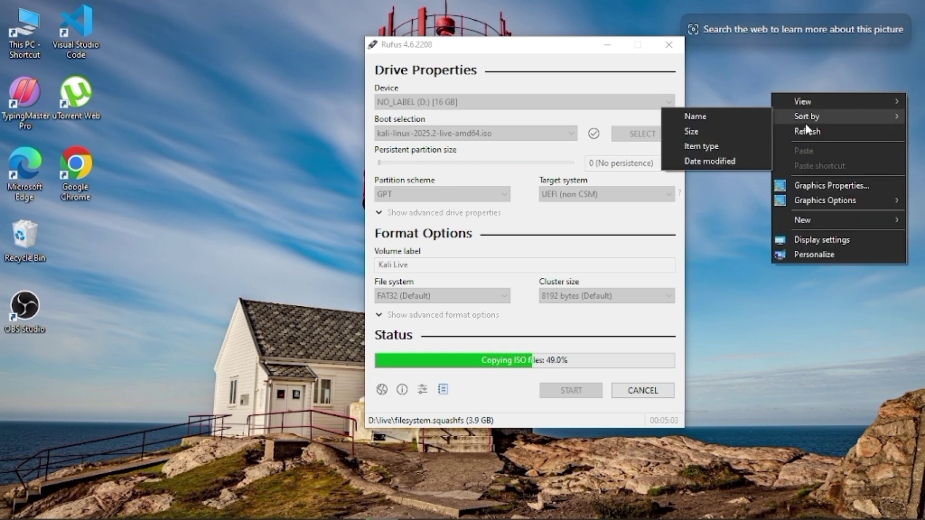
pyautogui.click(804, 128)
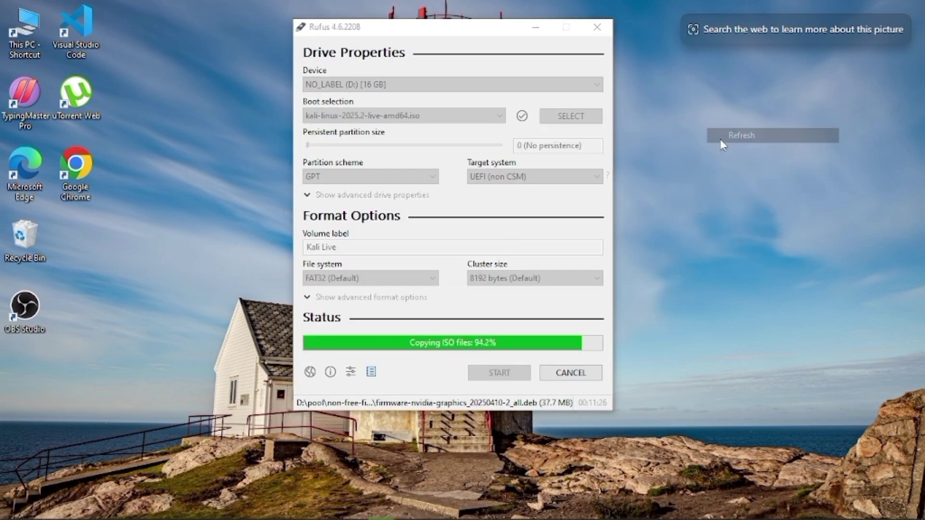
pyautogui.rightClick(657, 91)
pyautogui.click(689, 127)
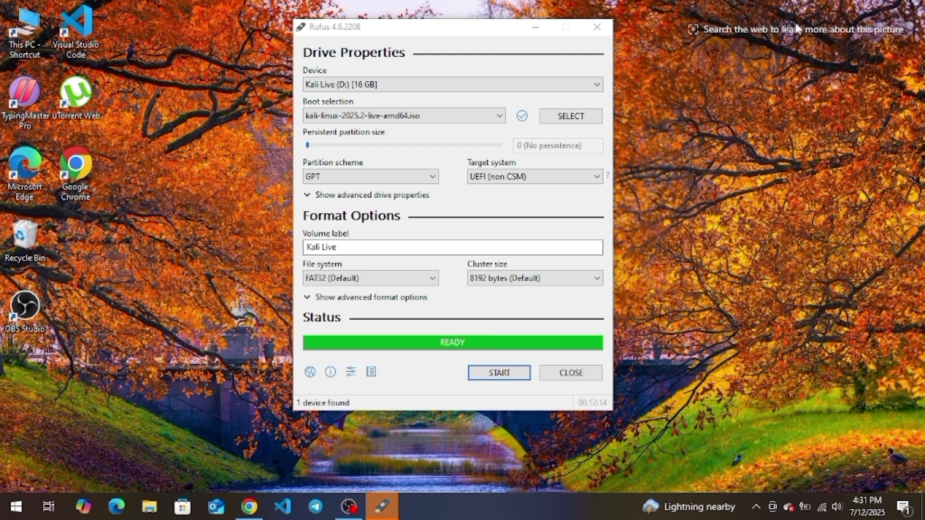
pyautogui.click(571, 374)
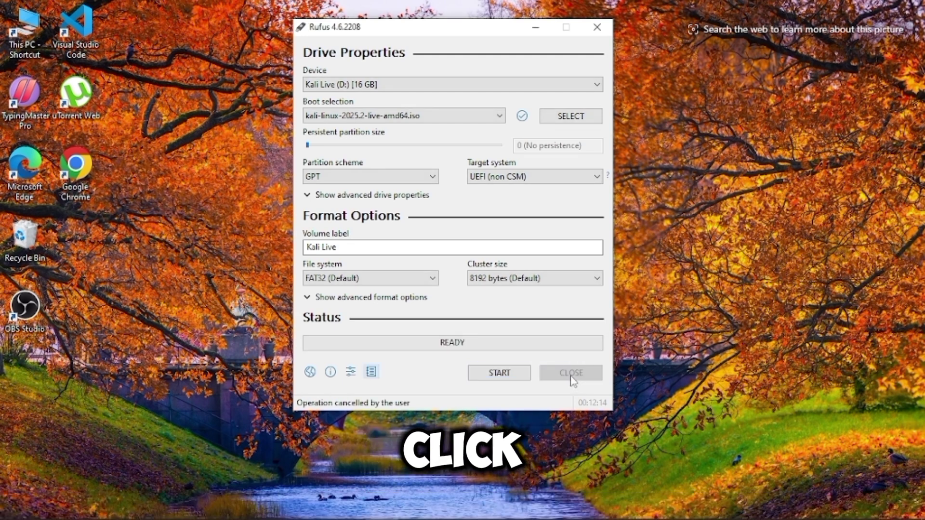
pyautogui.click(571, 374)
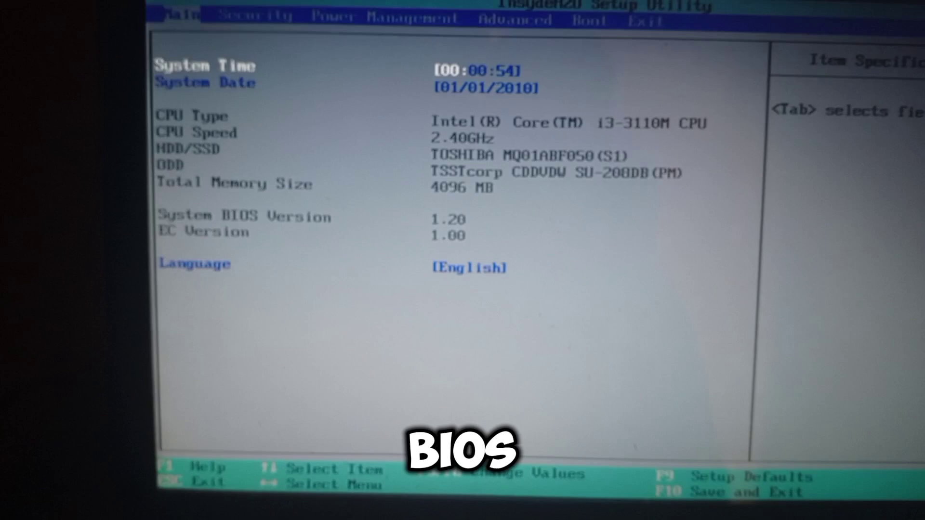
# - Move through the InsydeH2O setup sections to the Boot order settings
pyautogui.press('Right')
pyautogui.press('Right')
pyautogui.press('Right')
pyautogui.press('Right')
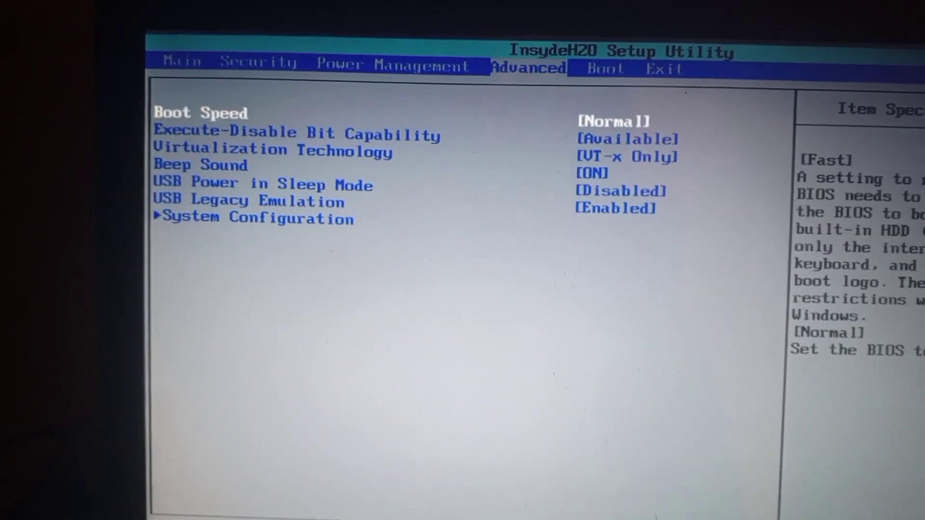
pyautogui.press('Right')
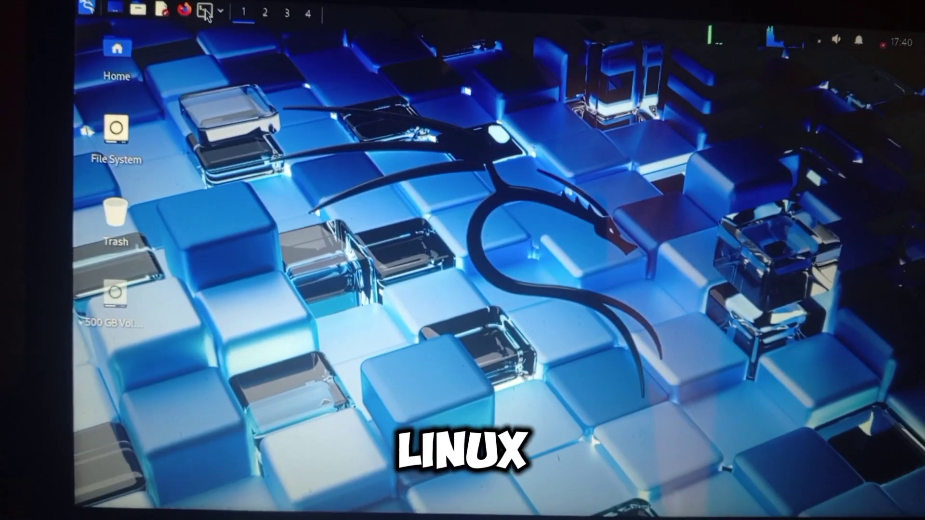
# - Open a Terminal Emulator window from the Kali live desktop's top panel
pyautogui.click(205, 12)
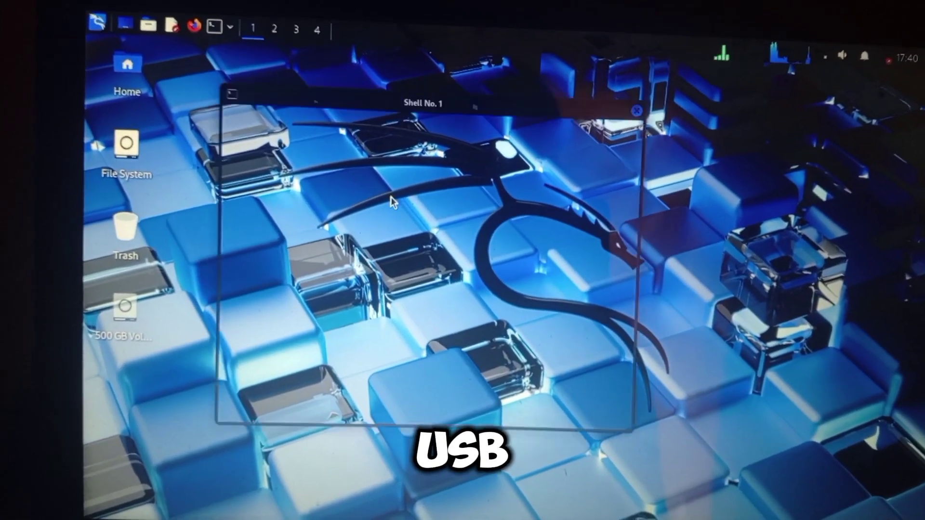